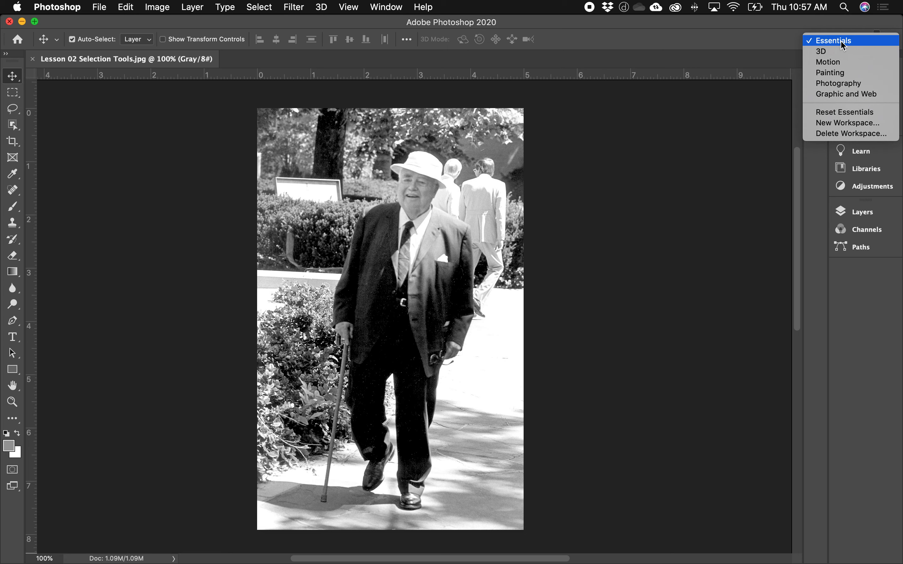
# Reset the Essentials workspace, keep it active, and collapse the panels to icons.
pyautogui.click(872, 116)
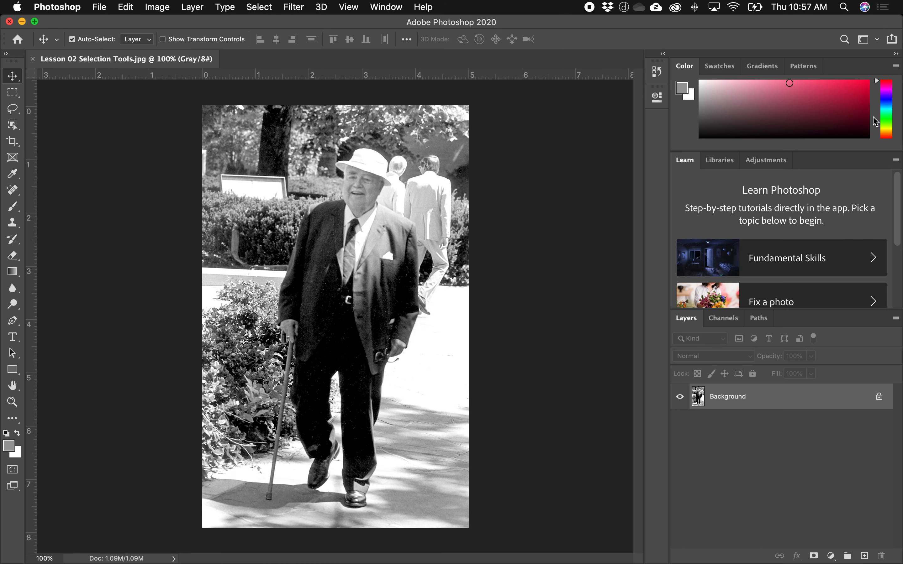
pyautogui.click(876, 39)
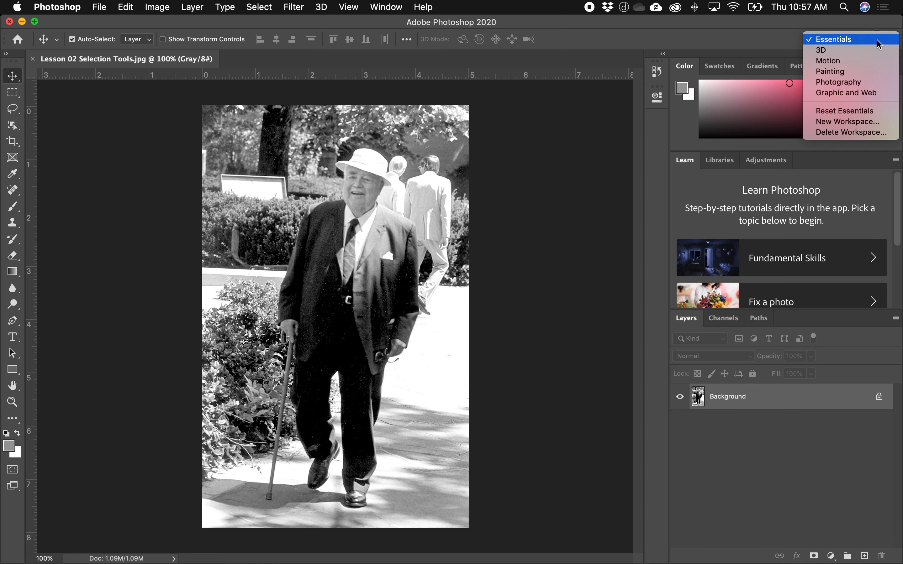
pyautogui.click(840, 40)
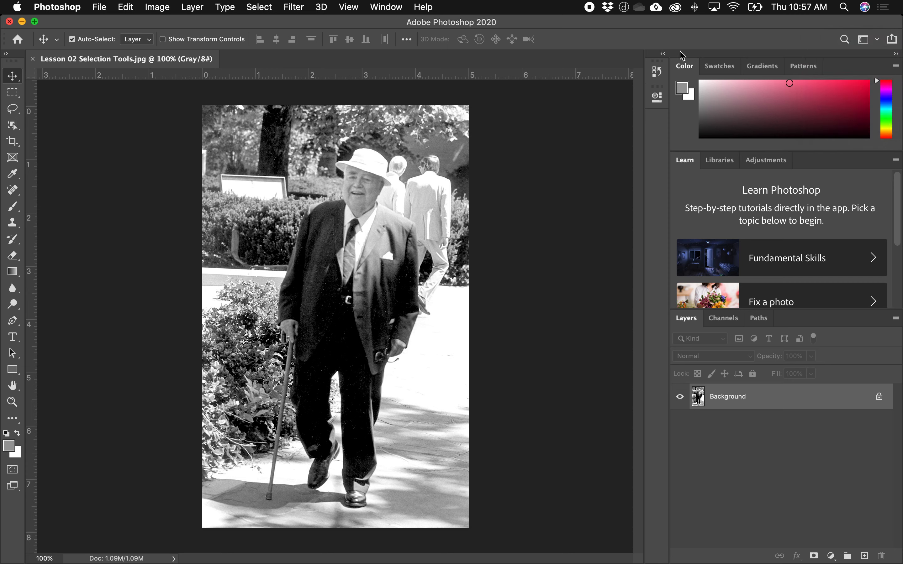
pyautogui.click(897, 55)
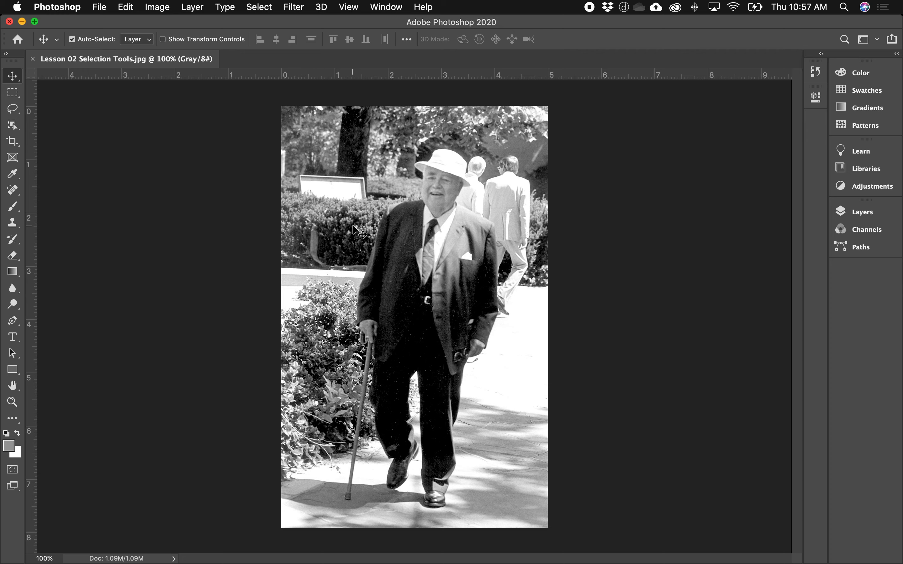
# Draw a rectangular marquee selection about 0.7 by 0.6 in over the foliage near the photo's upper-left corner.
pyautogui.moveTo(313, 149); pyautogui.dragTo(329, 224)
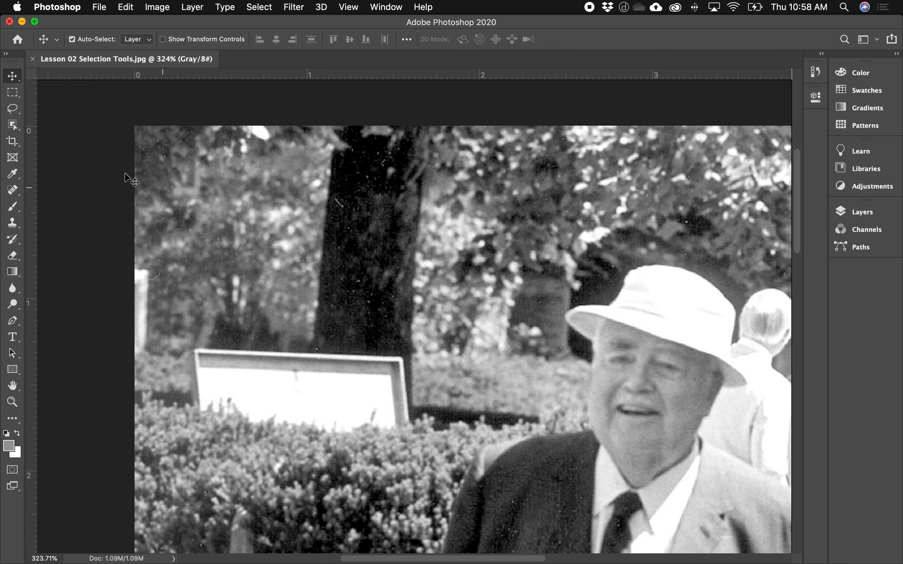
pyautogui.click(13, 93)
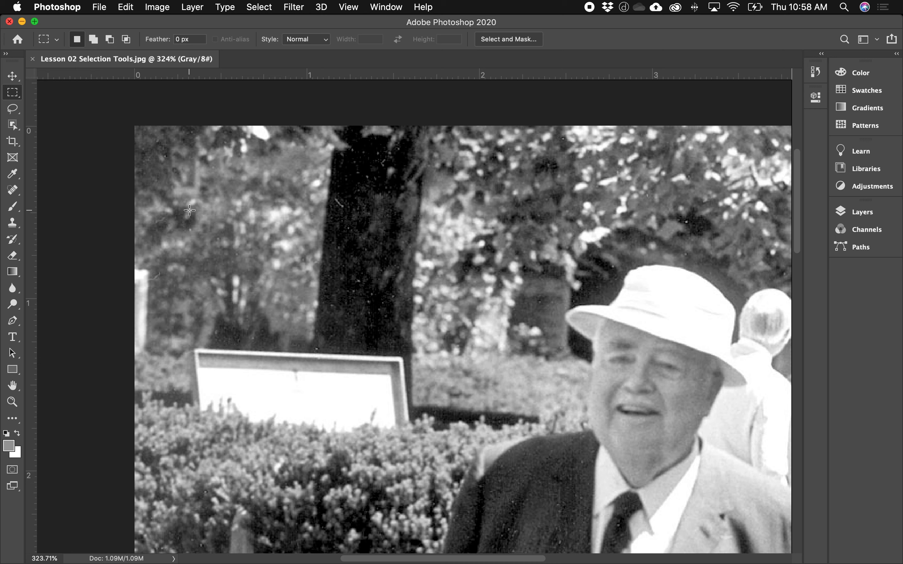
pyautogui.moveTo(160, 148); pyautogui.dragTo(277, 251)
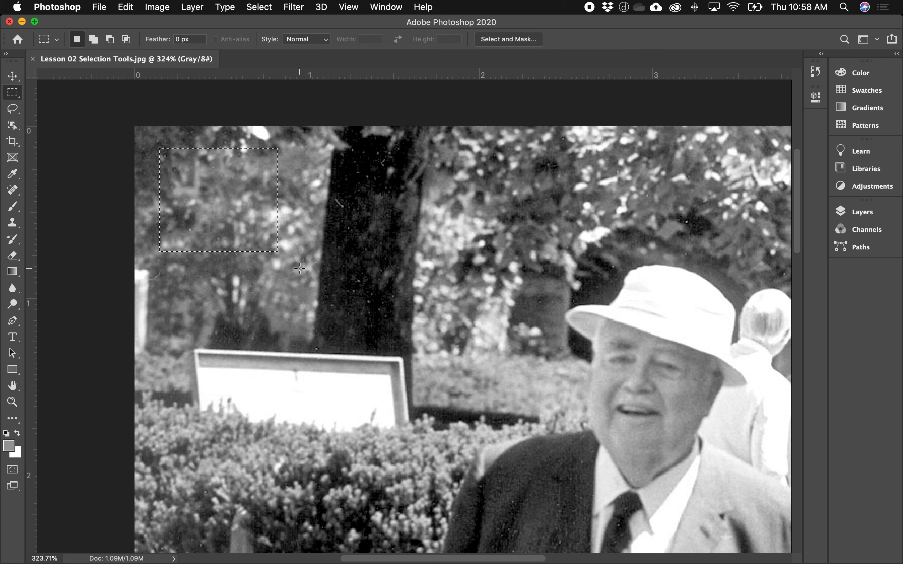
# Fill the selection with White in Normal mode at 100% opacity, and undo the fill.
pyautogui.hotkey('shift', 'F5')
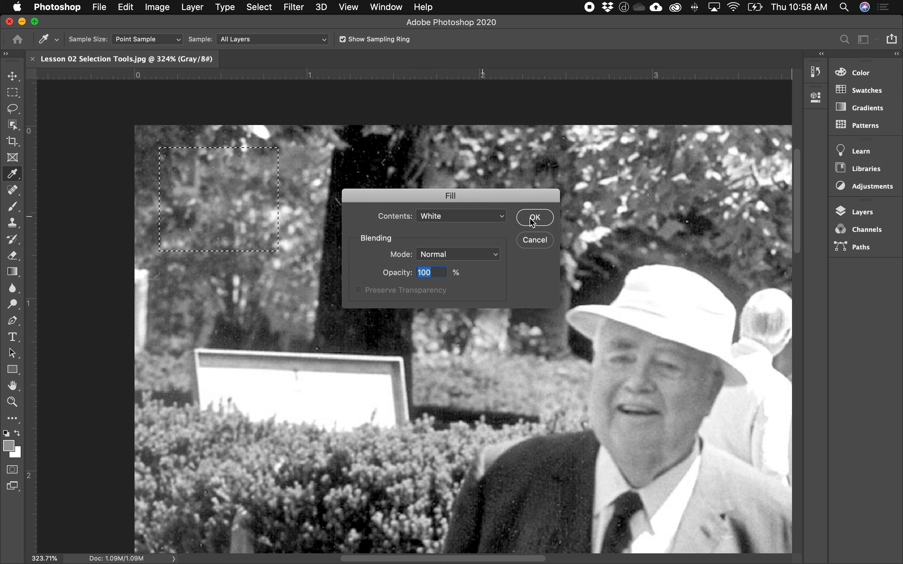
pyautogui.click(547, 220)
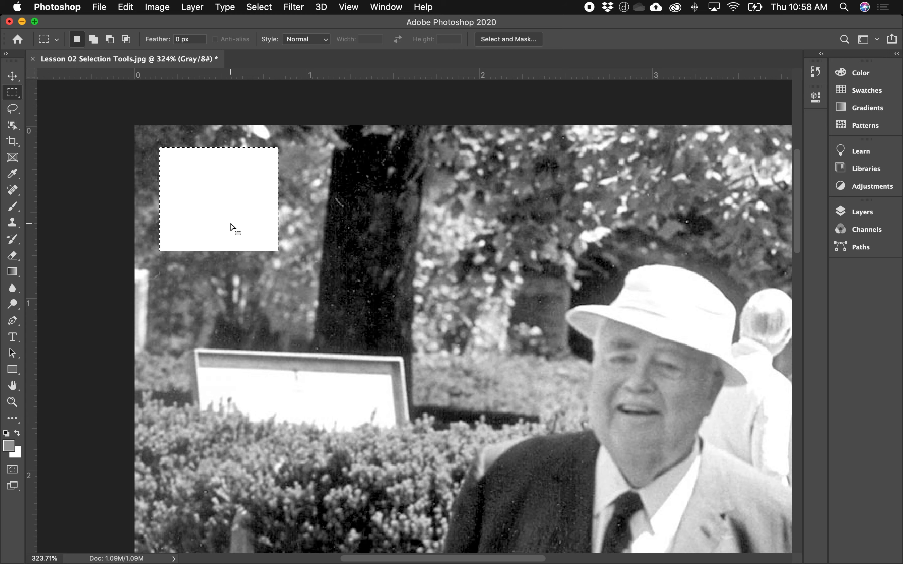
pyautogui.click(126, 7)
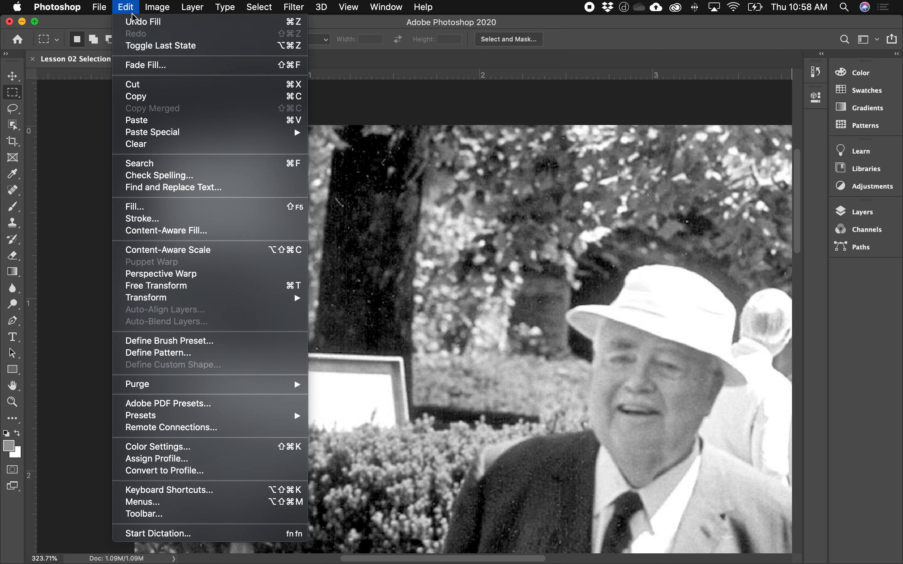
pyautogui.click(136, 21)
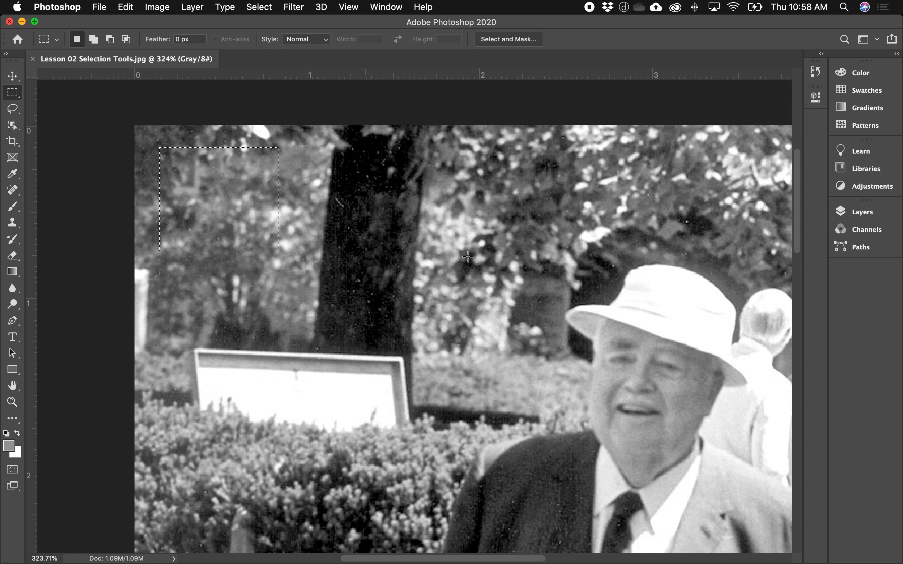
# Unlock the Background to convert it into a regular layer.
pyautogui.click(873, 218)
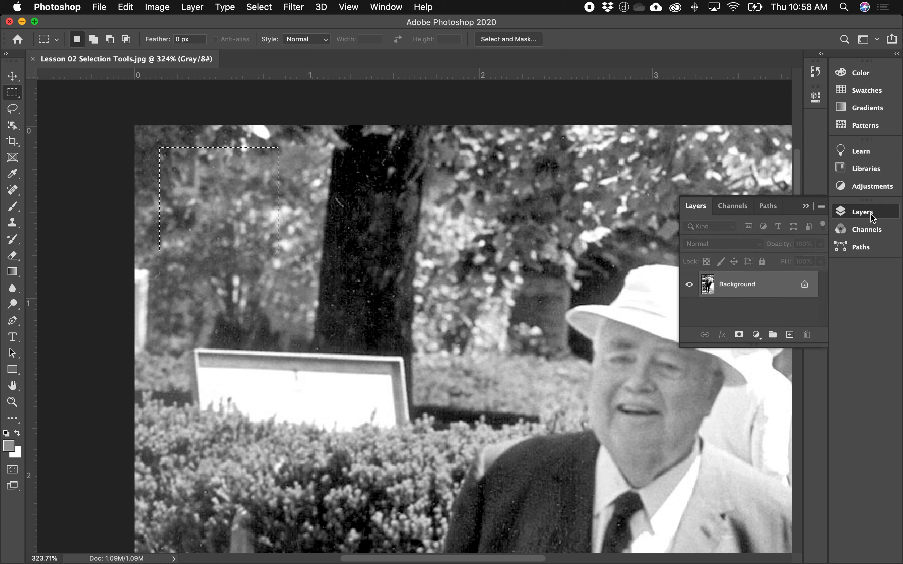
pyautogui.click(805, 286)
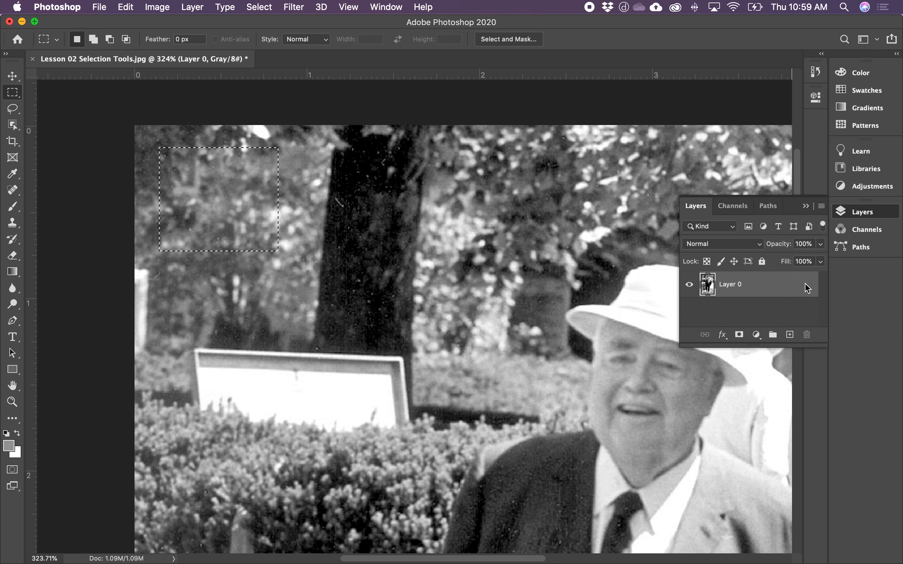
pyautogui.doubleClick(807, 288)
pyautogui.click(634, 147)
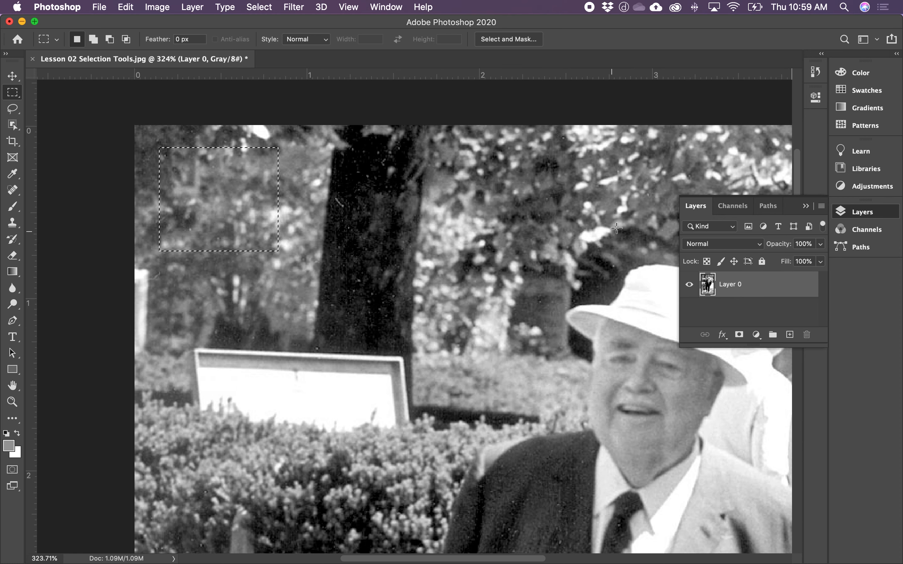
pyautogui.click(806, 206)
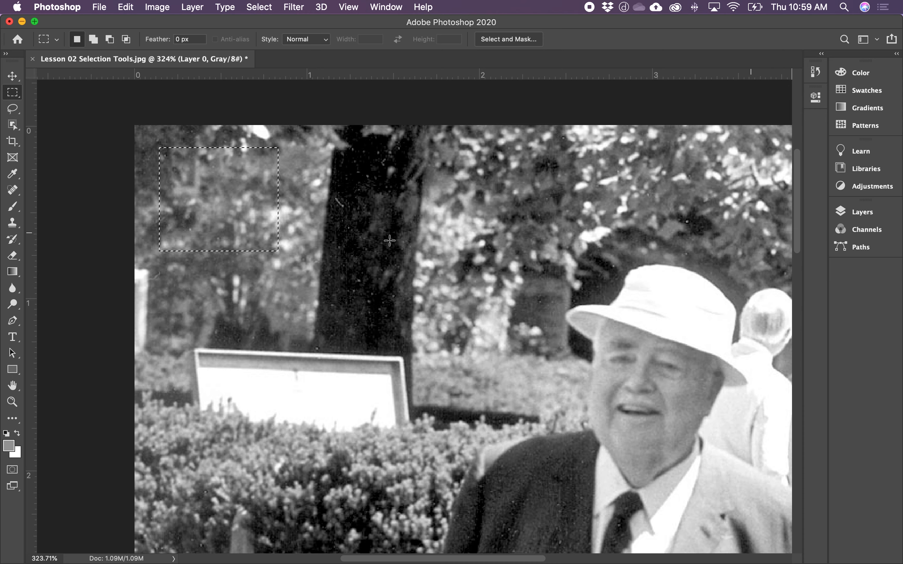
# Replace the selection with a rectangle about 0.7 by 0.55 in between the photo's left edge and the tree trunk, delete its contents, and deselect.
pyautogui.click(201, 186)
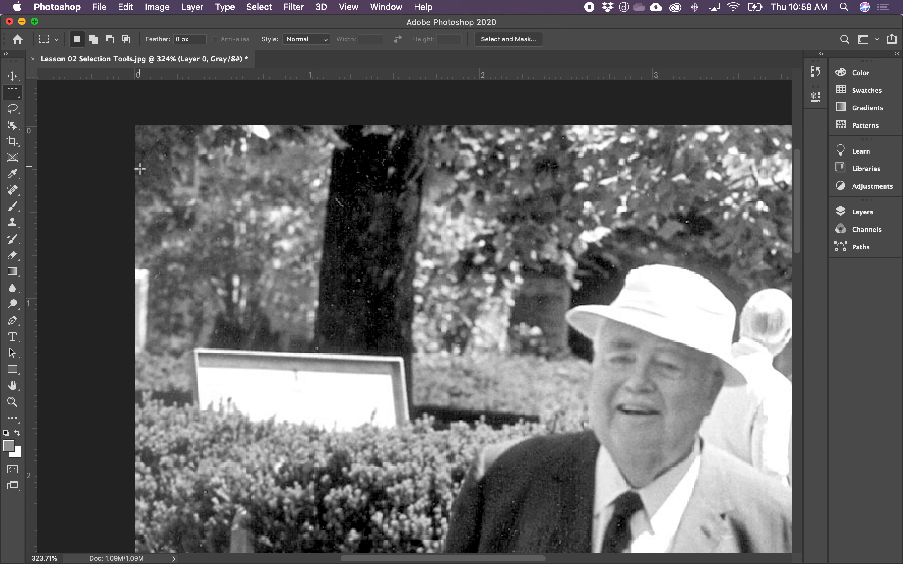
pyautogui.moveTo(180, 180); pyautogui.dragTo(300, 275)
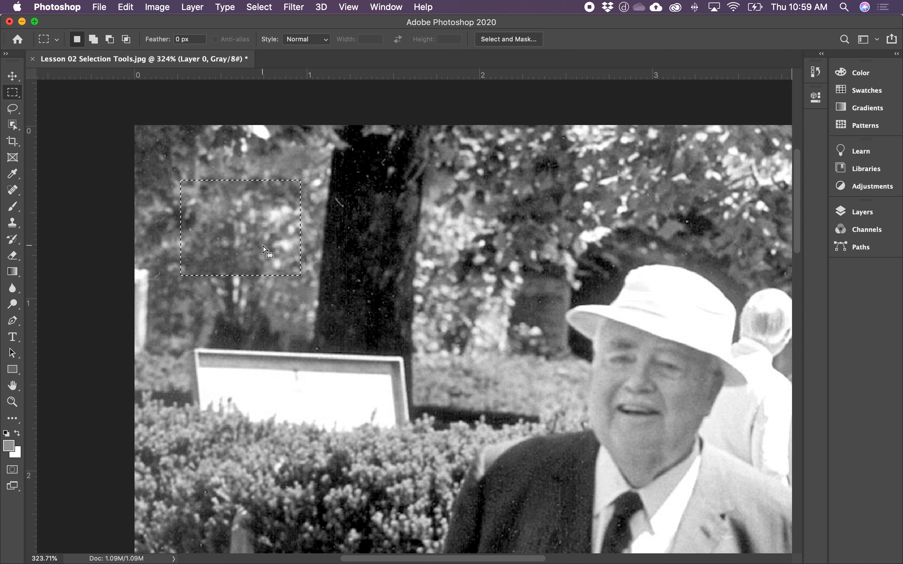
pyautogui.press('Delete')
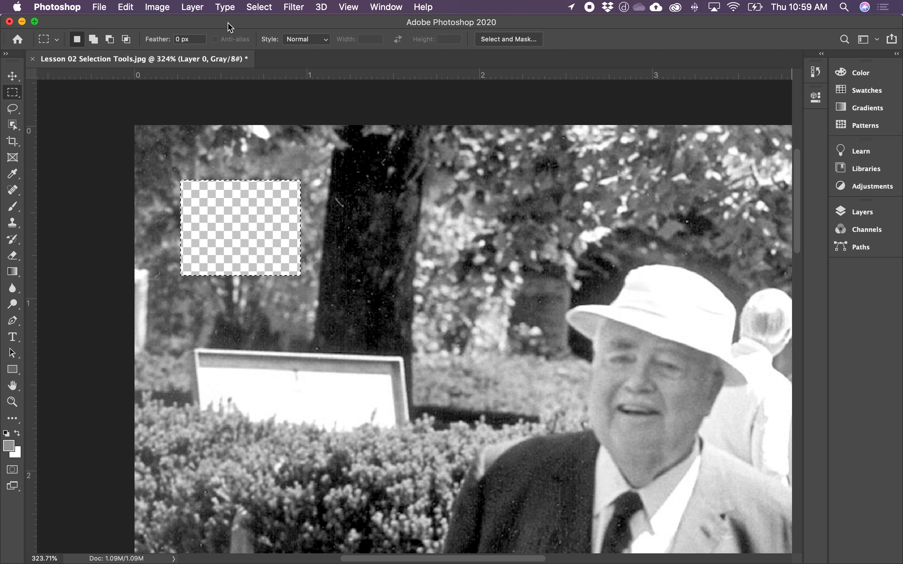
pyautogui.click(261, 9)
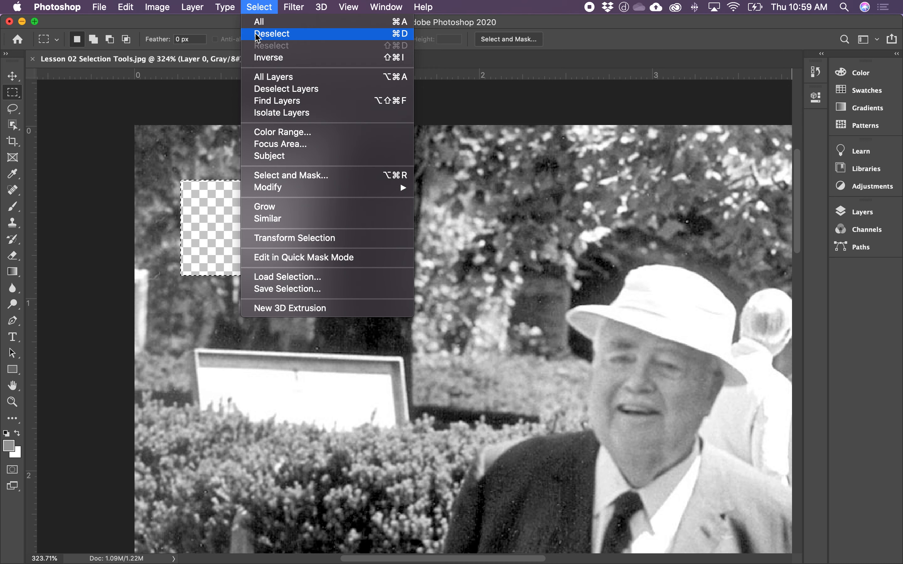
pyautogui.click(265, 34)
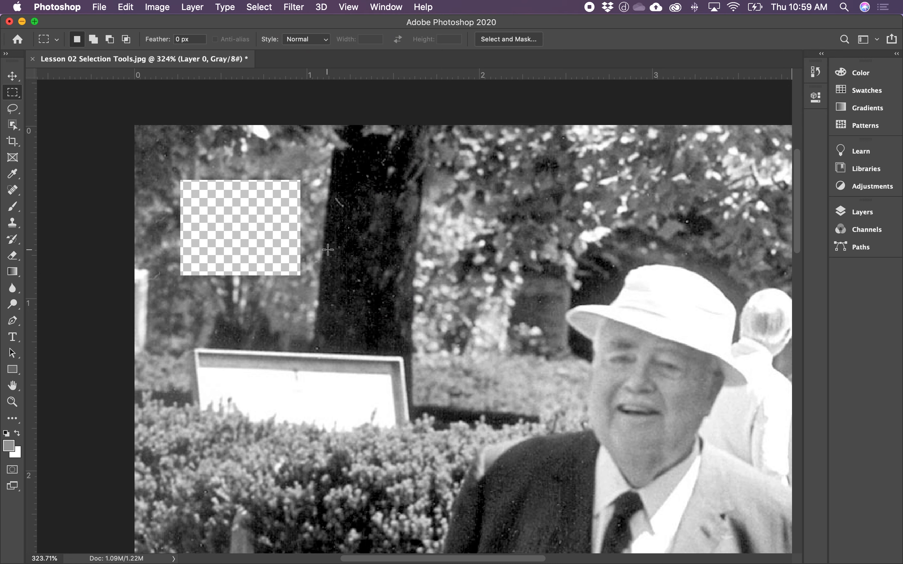
# Delete a cross-like area over the tree trunk by adding a small rectangle below and one above a wide rectangular selection.
pyautogui.moveTo(319, 192); pyautogui.dragTo(455, 267)
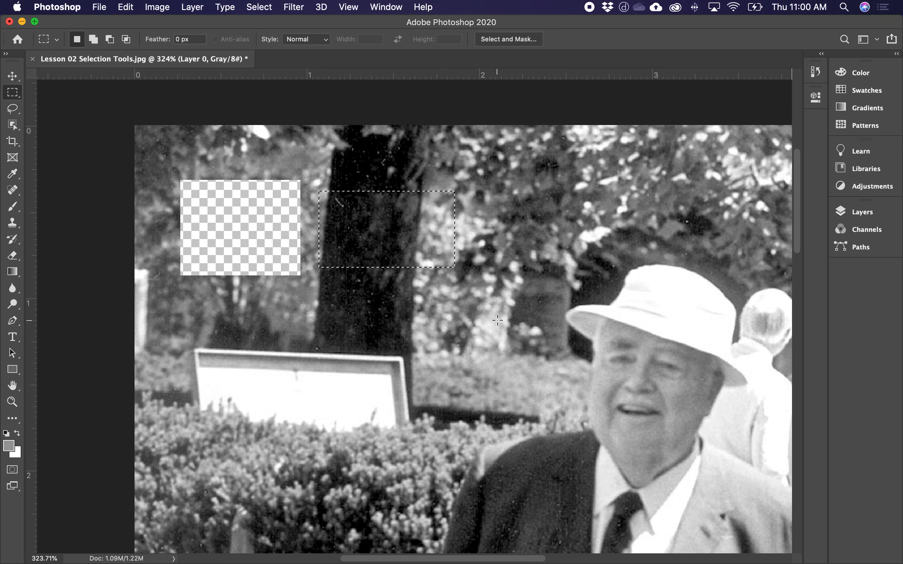
pyautogui.click(497, 320)
pyautogui.moveTo(320, 219); pyautogui.dragTo(455, 266)
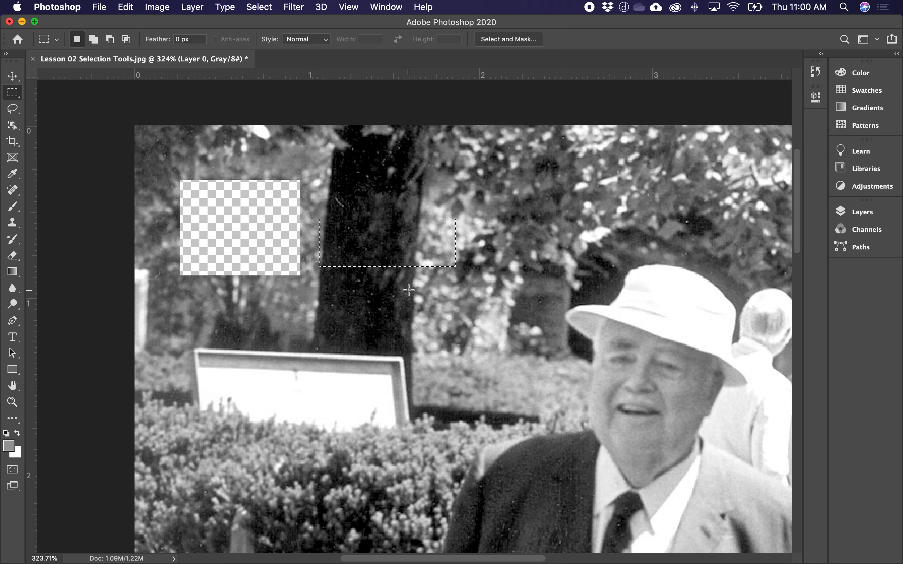
pyautogui.press('shift')
pyautogui.press('shift')
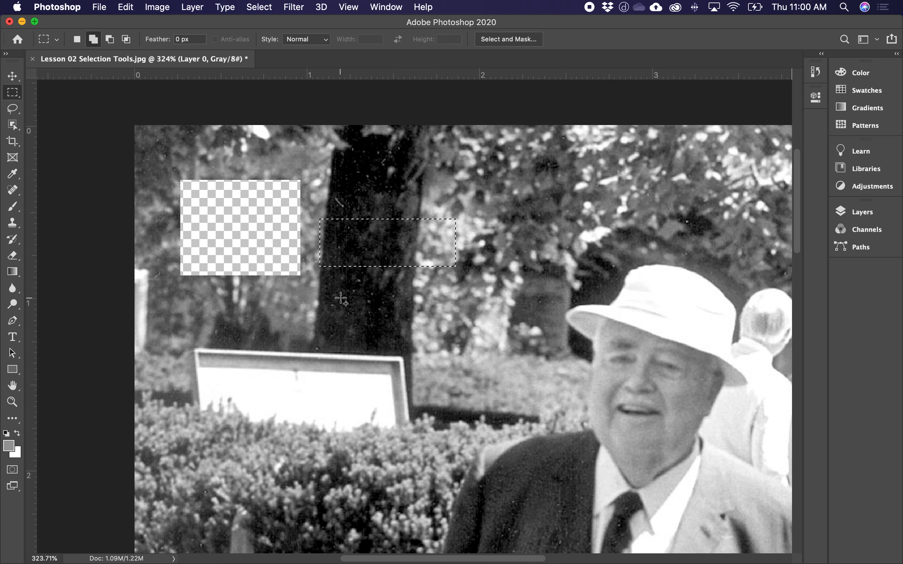
pyautogui.moveTo(341, 297); pyautogui.dragTo(381, 257)
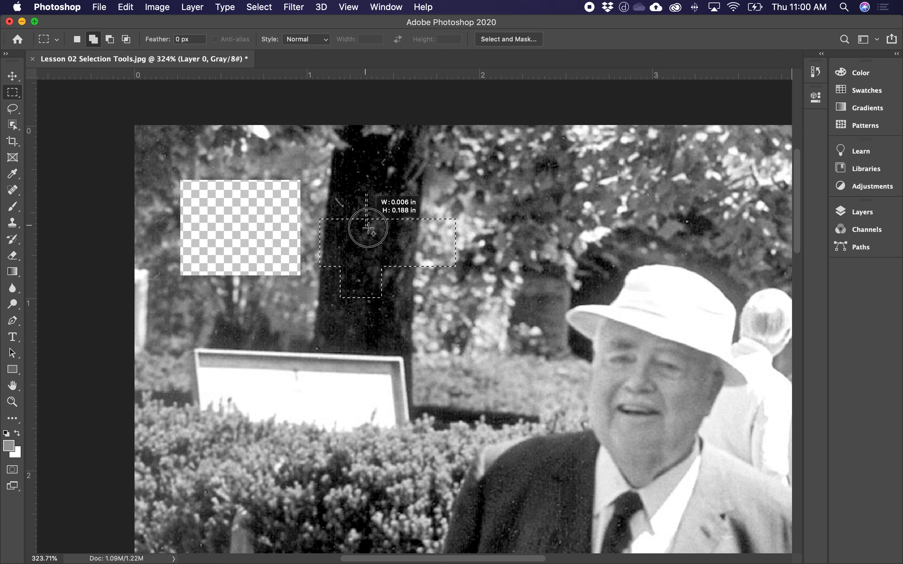
pyautogui.moveTo(390, 233); pyautogui.dragTo(391, 233)
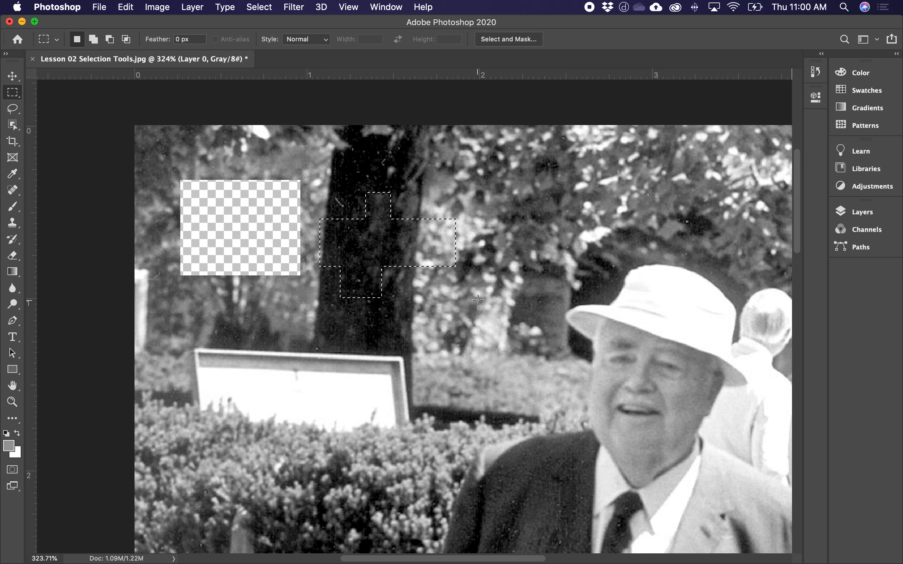
pyautogui.press('Delete')
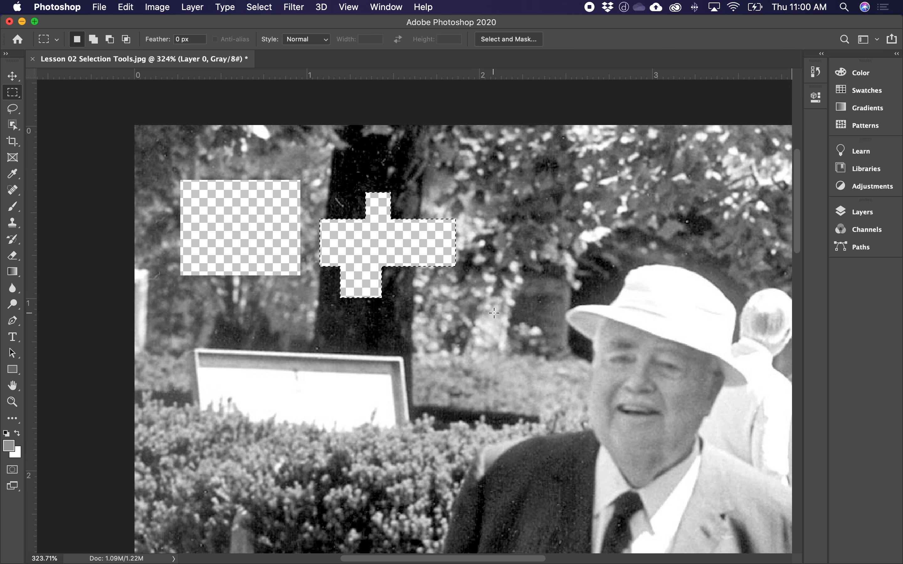
pyautogui.press('super+d')
# Delete a notched area above and left of the white hat by subtracting three small rectangles from a rectangular selection.
pyautogui.moveTo(488, 219); pyautogui.dragTo(620, 259)
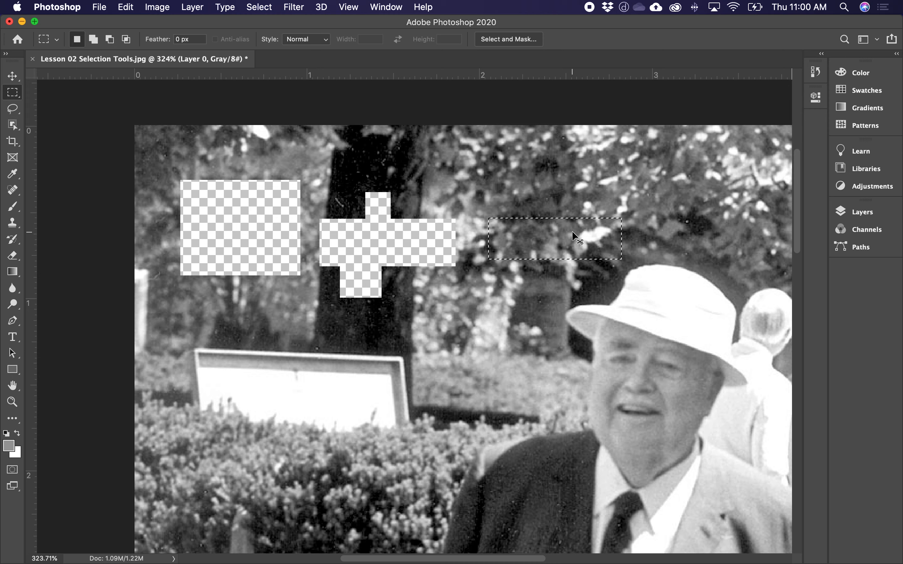
pyautogui.press('alt')
pyautogui.press('alt')
pyautogui.press('alt')
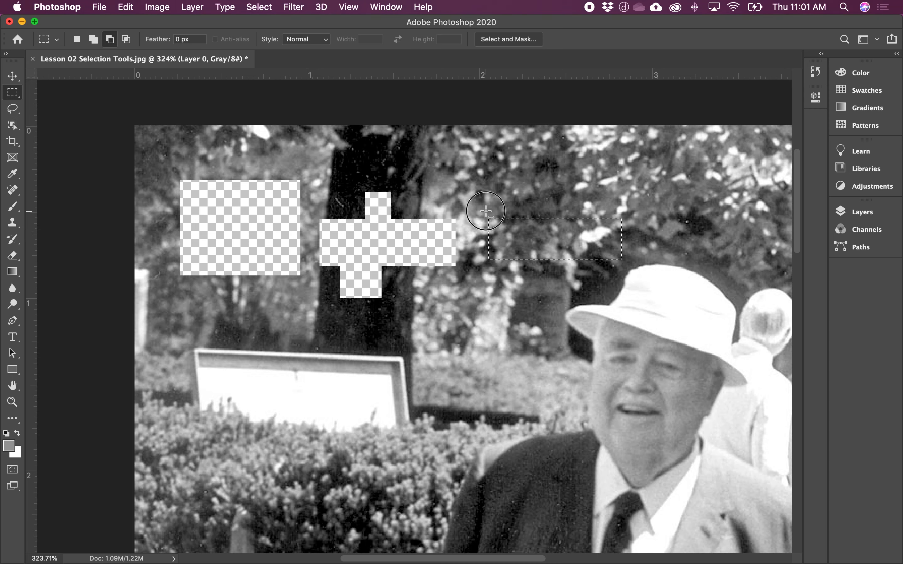
pyautogui.moveTo(486, 211); pyautogui.dragTo(545, 236)
pyautogui.press('alt')
pyautogui.moveTo(644, 239); pyautogui.dragTo(599, 253)
pyautogui.moveTo(559, 276); pyautogui.dragTo(524, 249)
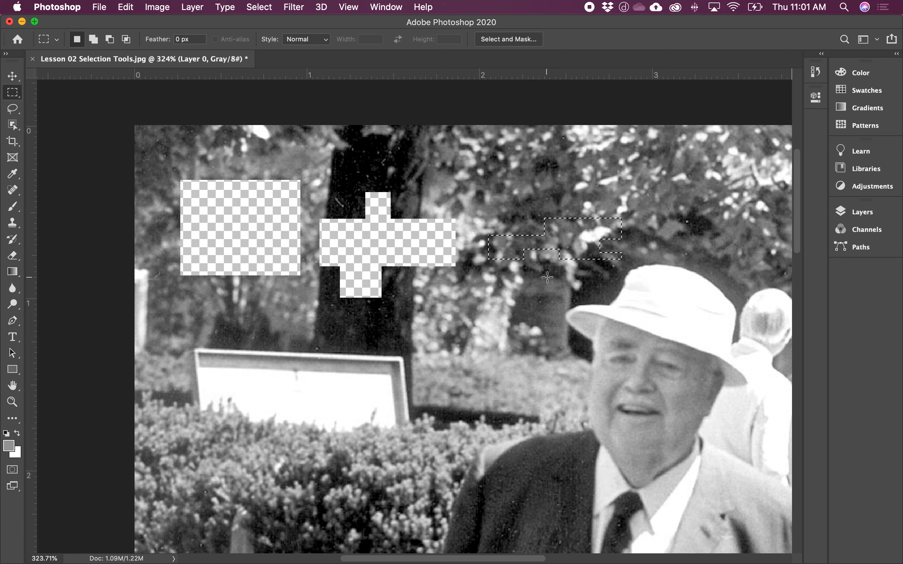
pyautogui.press('BackSpace')
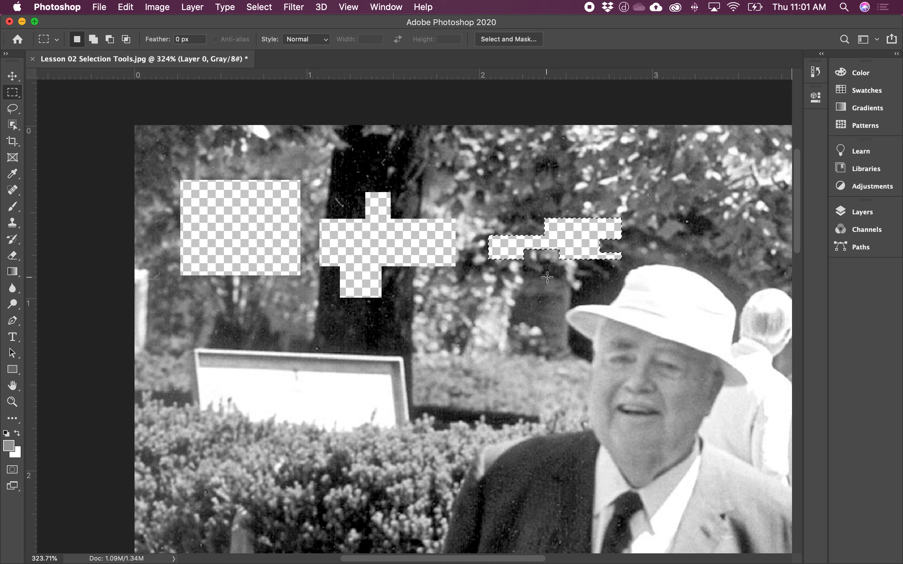
pyautogui.press('super+d')
# Select a small rectangle below the square cut-out, add a piece at its lower right, subtract its lower-left corner, and restore New Selection mode.
pyautogui.moveTo(233, 299); pyautogui.dragTo(293, 332)
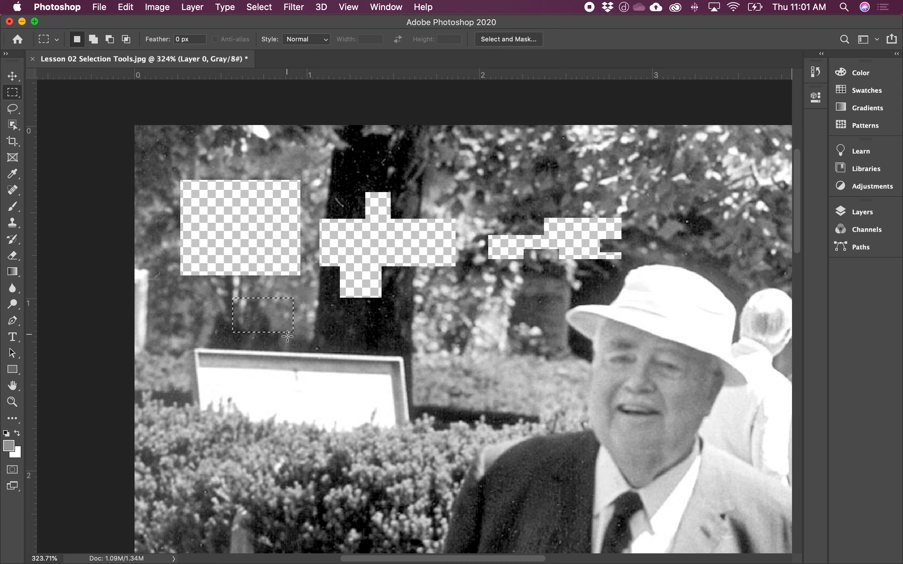
pyautogui.click(93, 39)
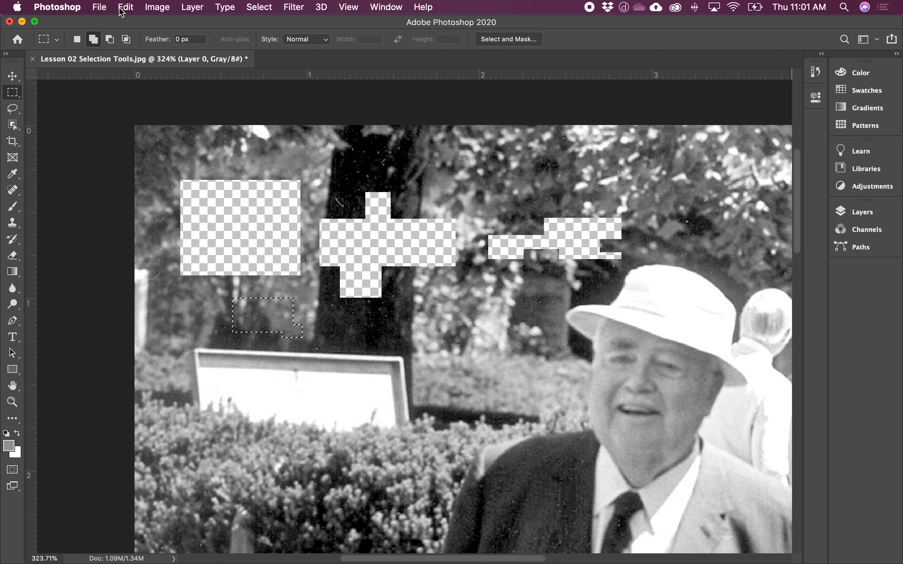
pyautogui.click(110, 40)
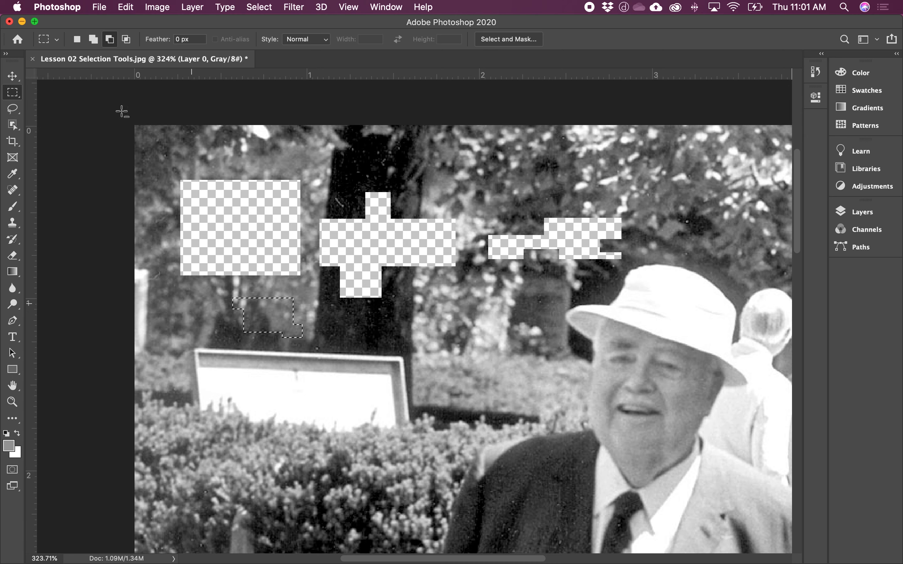
pyautogui.click(78, 39)
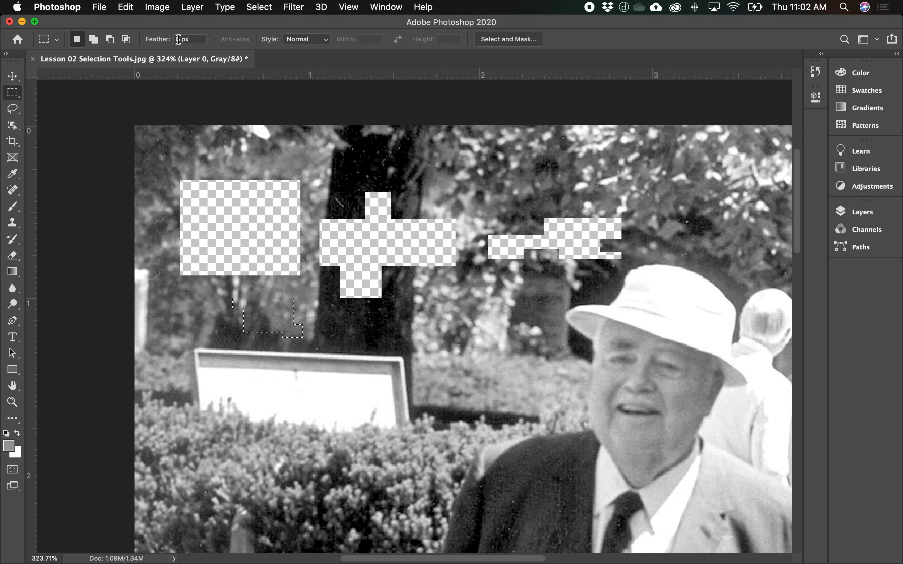
# Set the marquee feather to 10 px, select a rectangle about 0.6 by 0.25 in below the cross-like cut-out, and delete its contents.
pyautogui.click(195, 39)
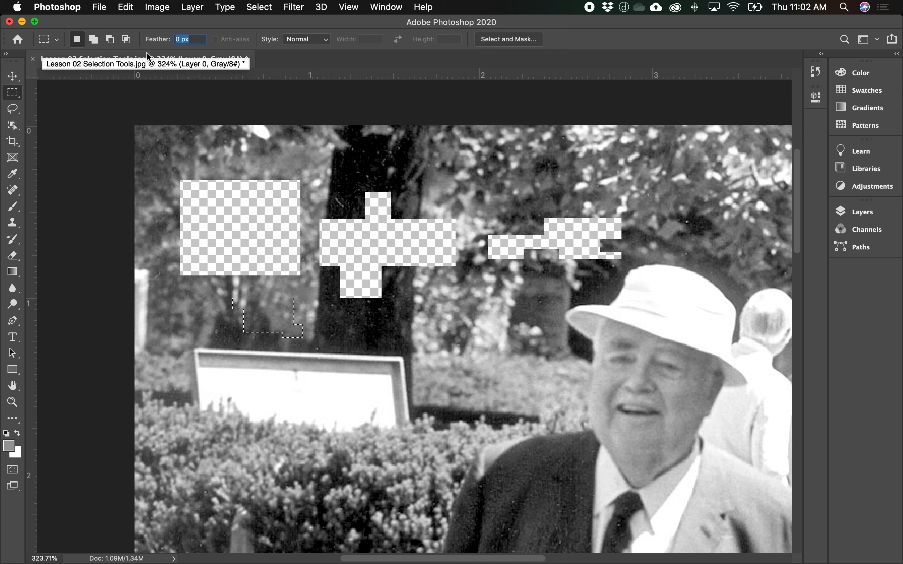
pyautogui.write('10')
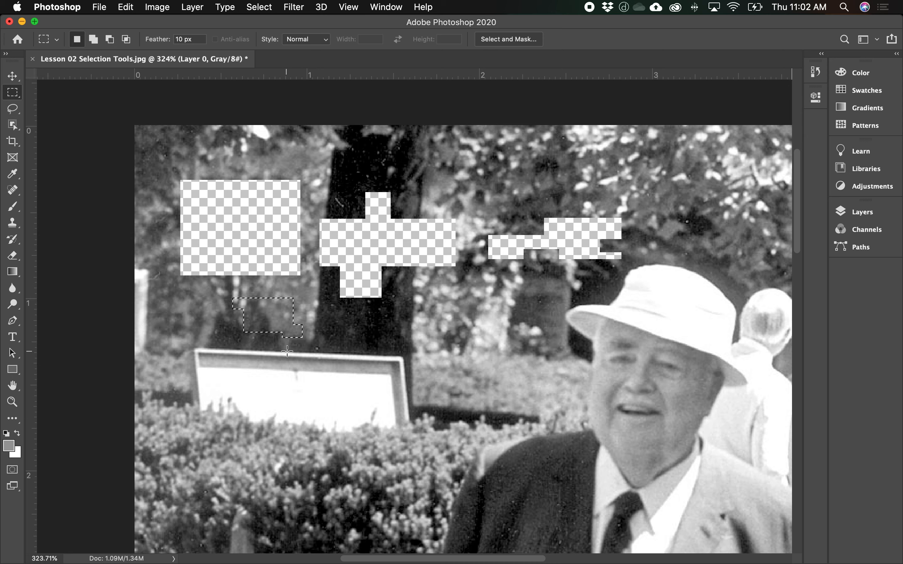
pyautogui.moveTo(329, 322); pyautogui.dragTo(436, 367)
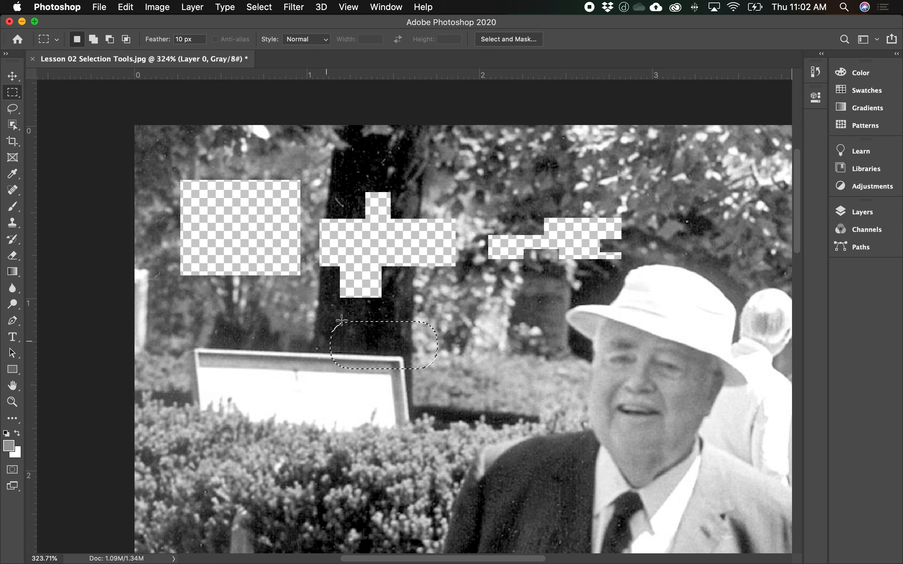
pyautogui.press('Delete')
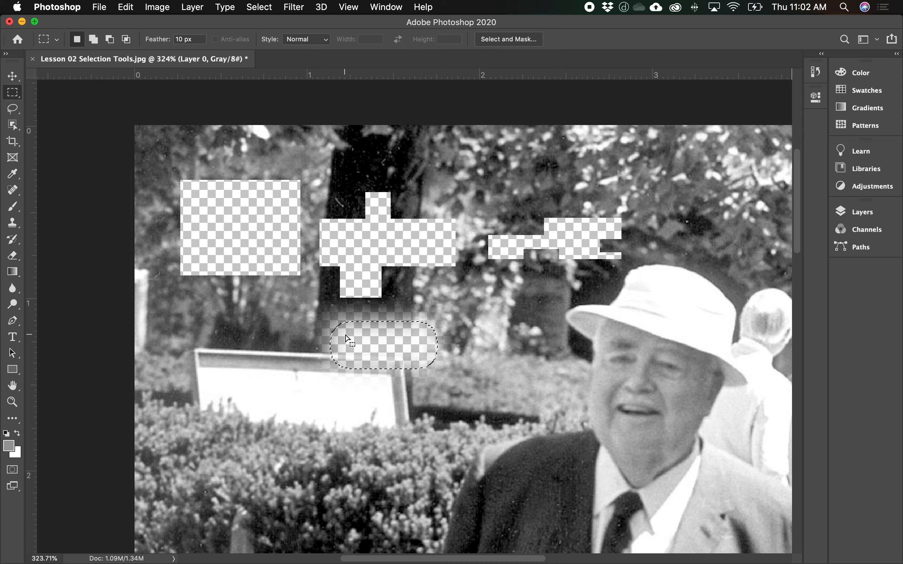
# Examine the faded edges of the feathered cut-out over the tree trunk up close.
pyautogui.moveTo(378, 353); pyautogui.dragTo(458, 367)
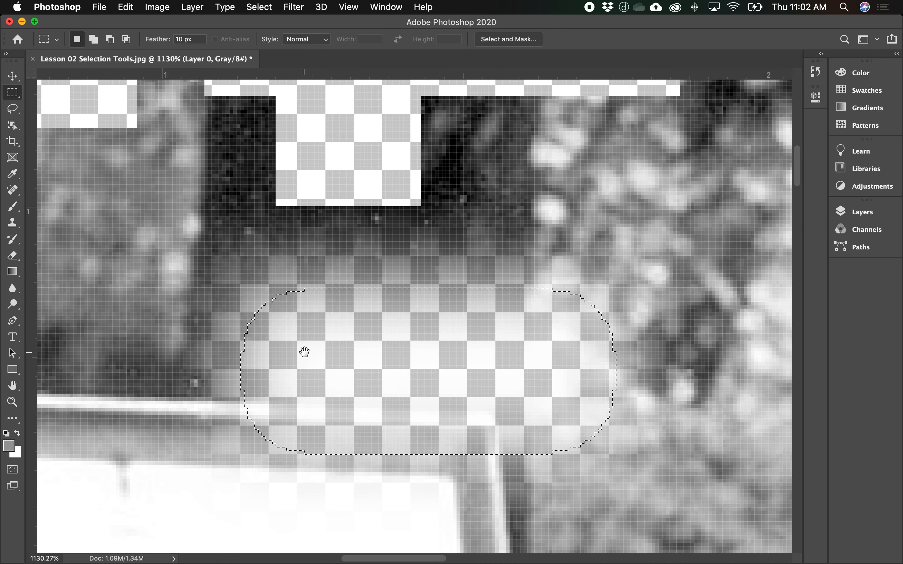
pyautogui.moveTo(304, 352); pyautogui.dragTo(298, 340)
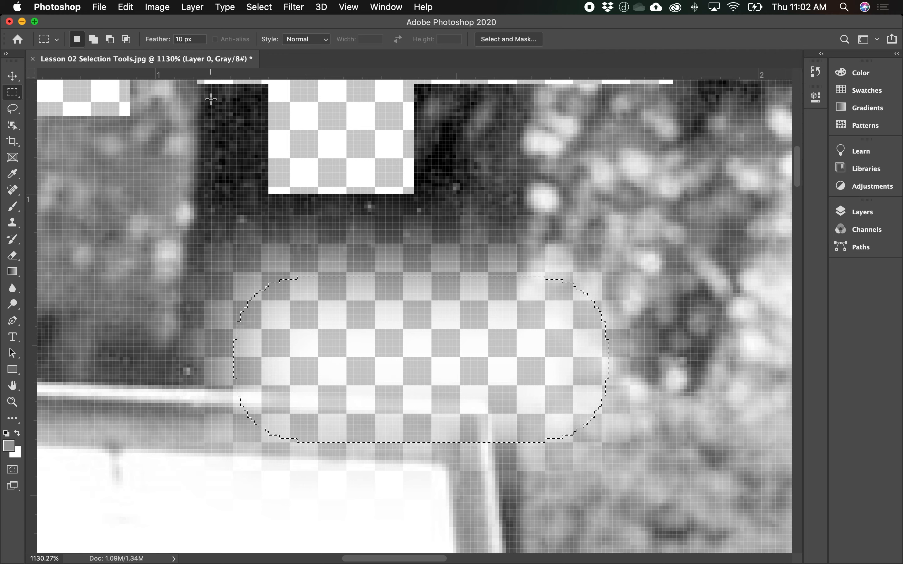
pyautogui.keyDown('alt'); pyautogui.click(339, 344); pyautogui.keyUp('alt')
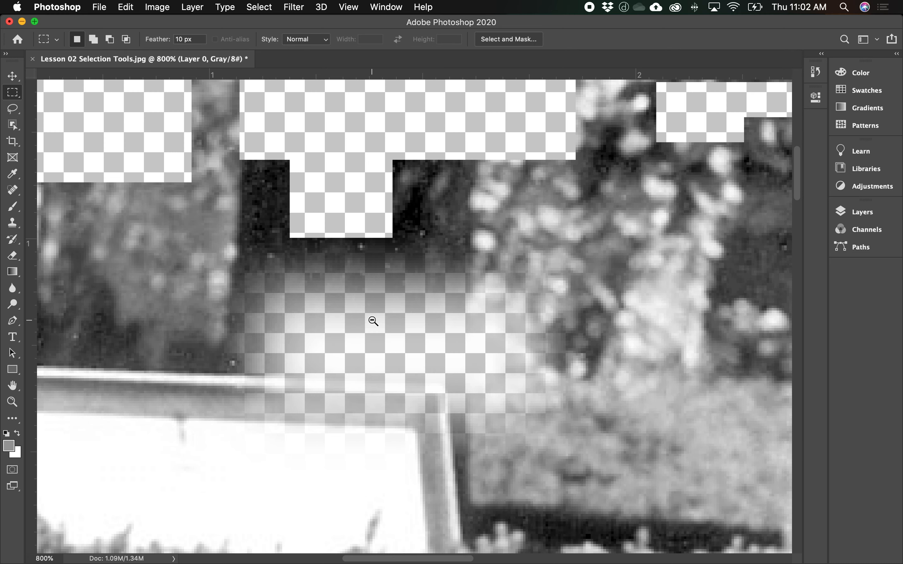
pyautogui.keyDown('alt'); pyautogui.click(373, 321); pyautogui.keyUp('alt')
pyautogui.keyDown('alt'); pyautogui.click(379, 341); pyautogui.keyUp('alt')
pyautogui.moveTo(369, 346); pyautogui.dragTo(478, 375)
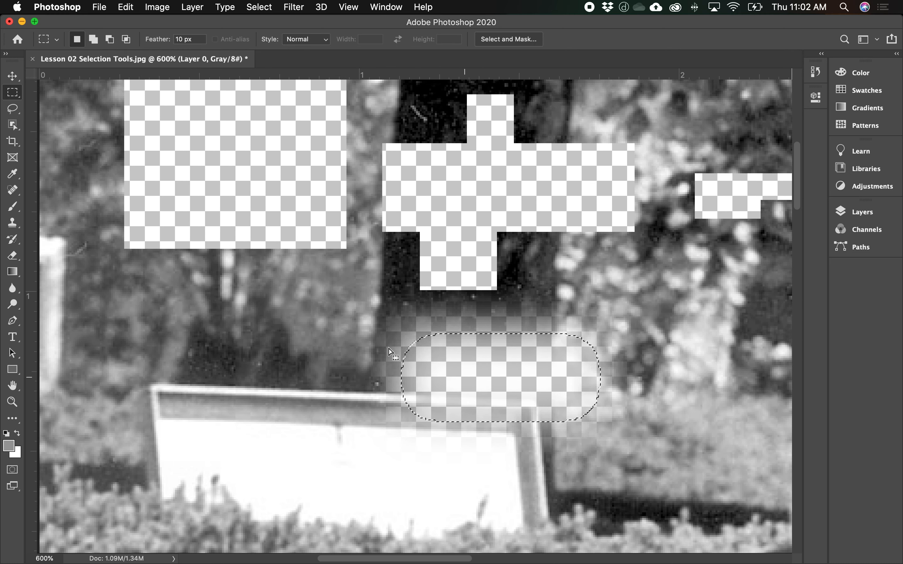
# Reset the marquee feather to 0 px and replace the selection with a rectangle about 0.65 by 0.3 in below the square cut-out.
pyautogui.click(198, 39)
pyautogui.write('0')
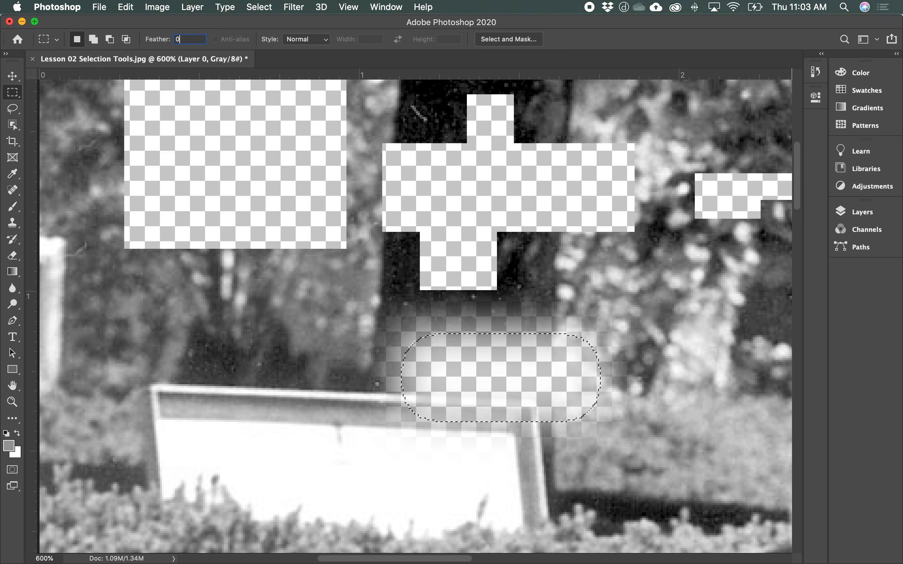
pyautogui.click(355, 351)
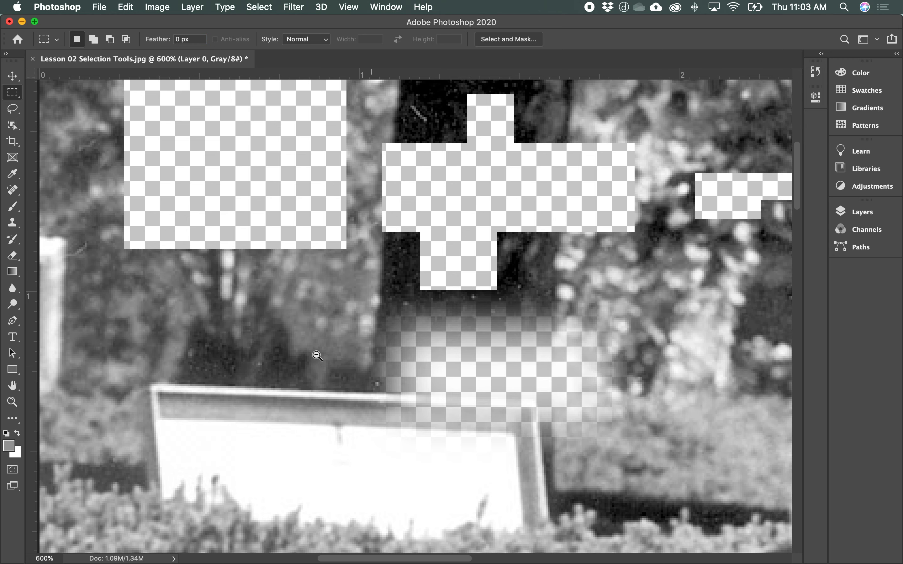
pyautogui.keyDown('alt'); pyautogui.click(306, 351); pyautogui.keyUp('alt')
pyautogui.moveTo(339, 298); pyautogui.dragTo(350, 321)
pyautogui.press('super+r')
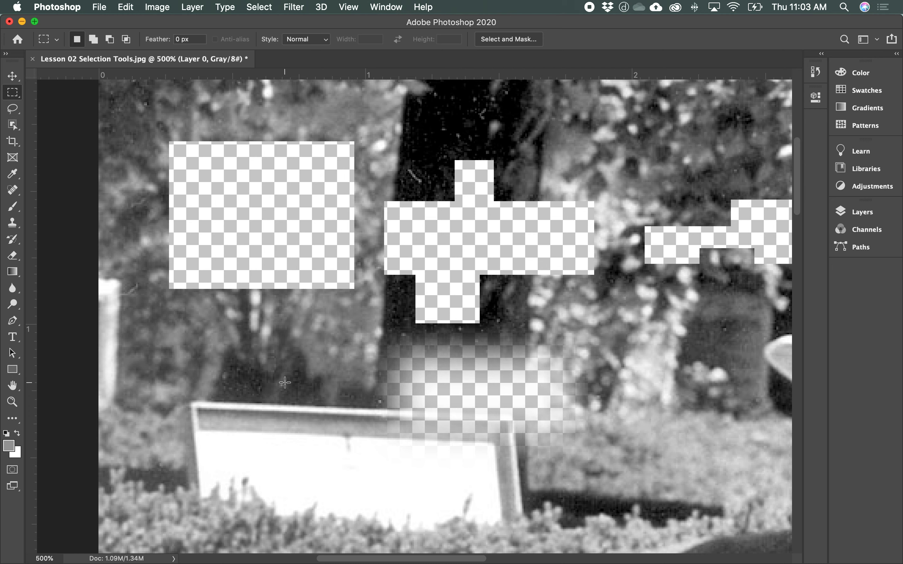
pyautogui.moveTo(150, 334); pyautogui.dragTo(324, 419)
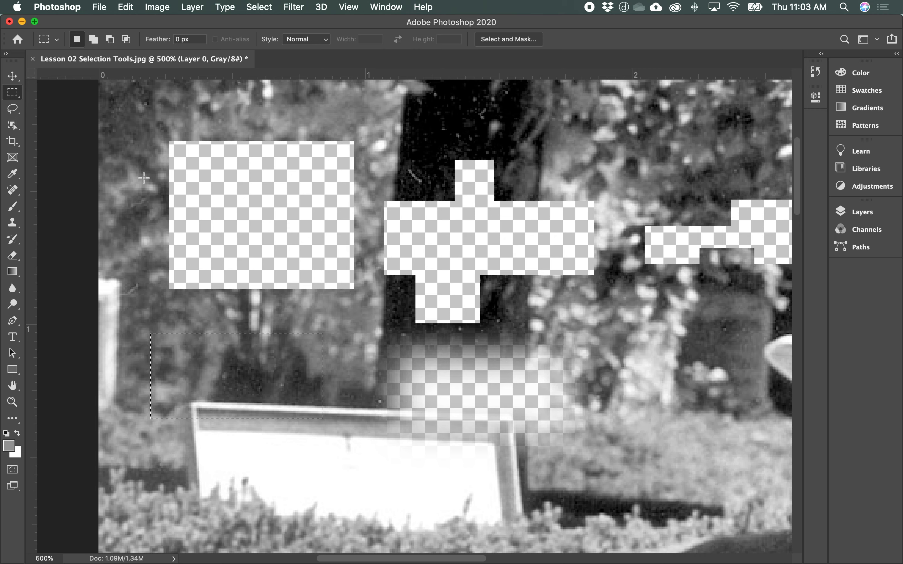
# Feather the existing rectangular selection with a radius of 5 pixels.
pyautogui.click(259, 8)
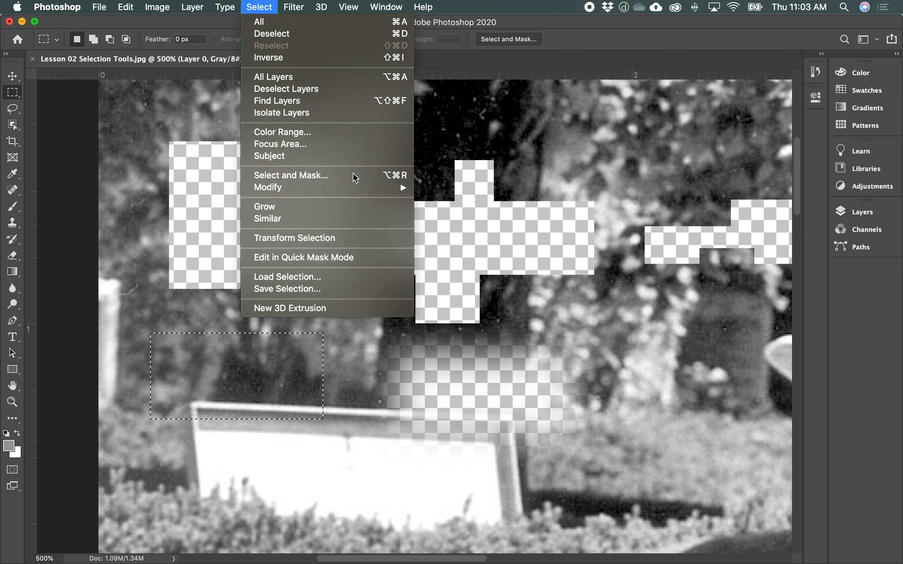
pyautogui.moveTo(372, 191)
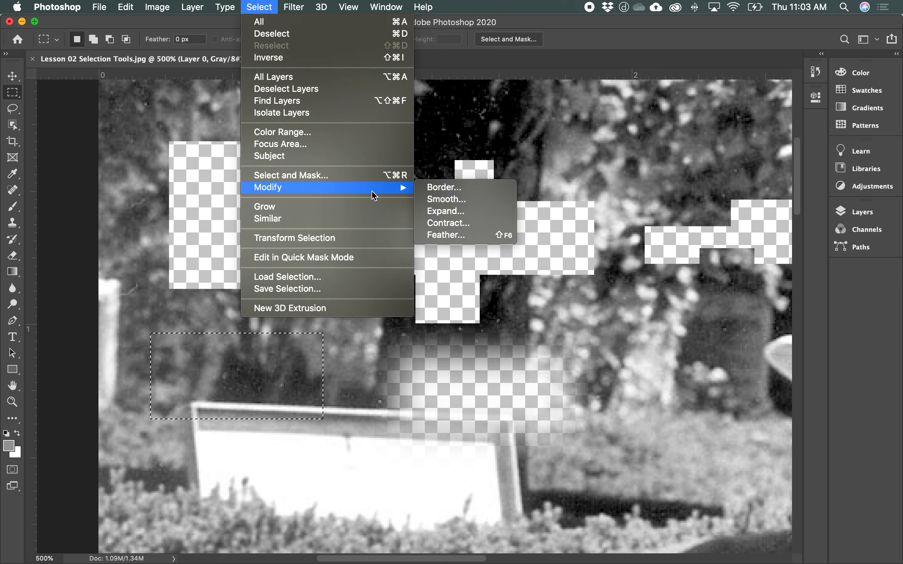
pyautogui.click(466, 235)
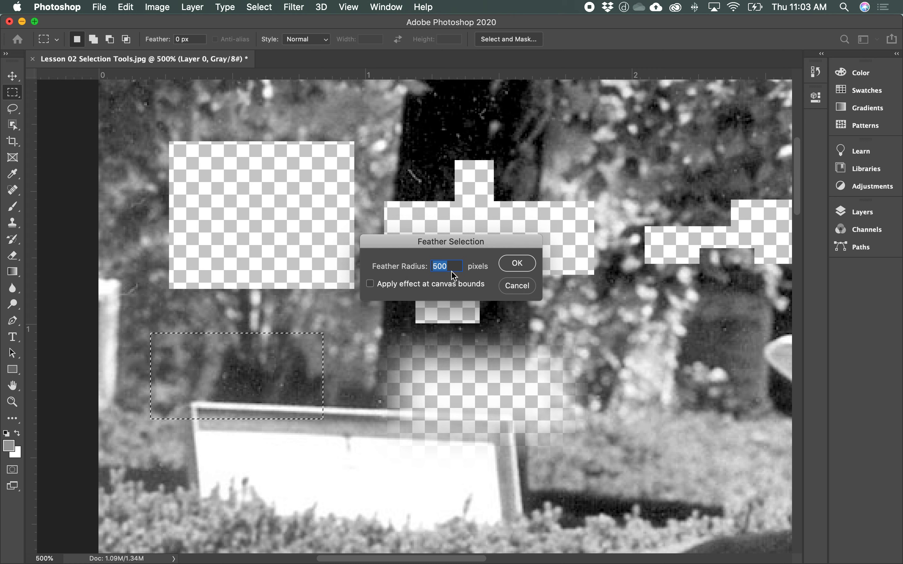
pyautogui.write('5')
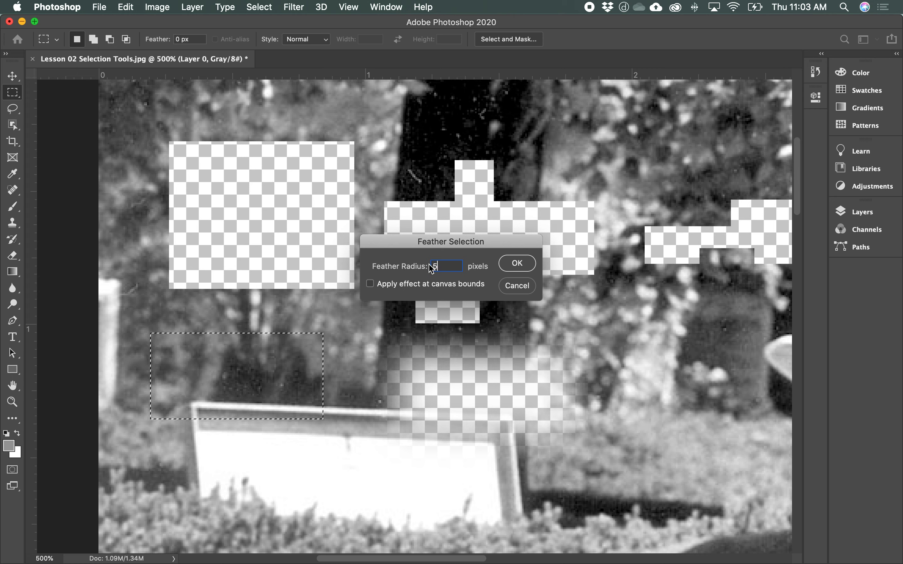
pyautogui.click(518, 264)
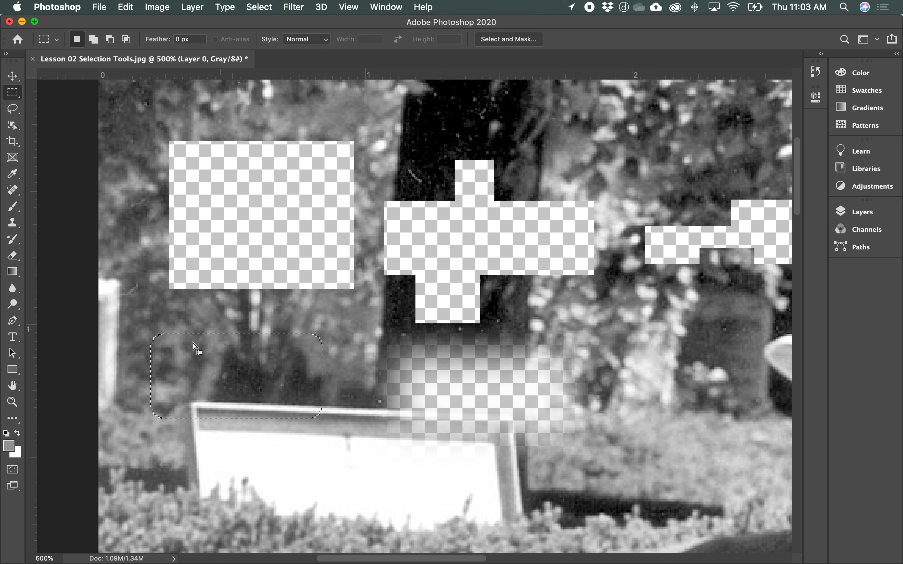
# Feather the rounded selection again with a radius of 25 pixels.
pyautogui.click(265, 10)
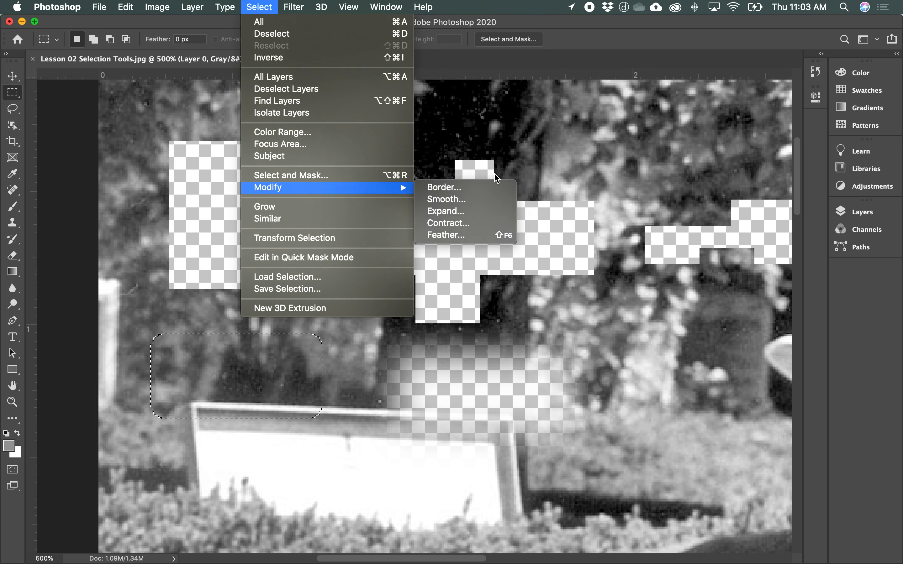
pyautogui.click(479, 235)
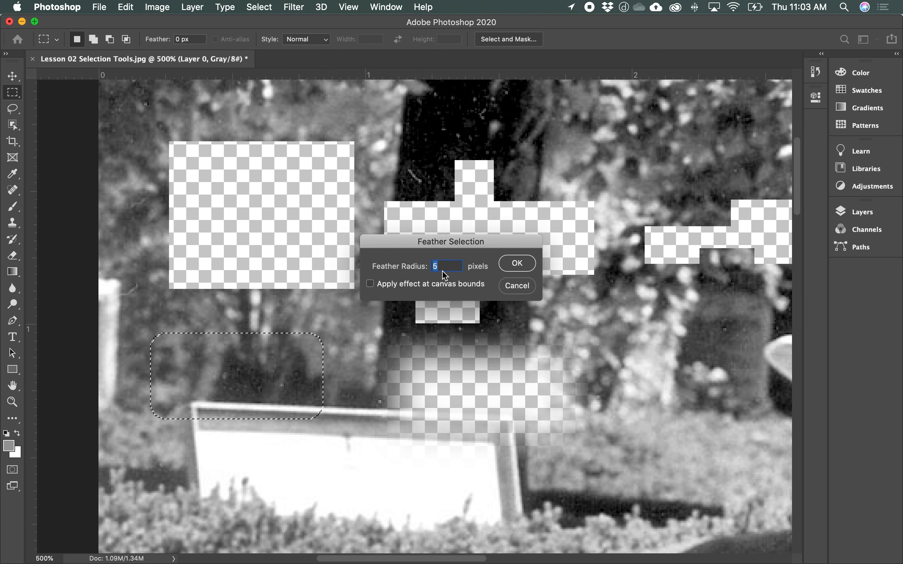
pyautogui.write('25')
pyautogui.click(520, 267)
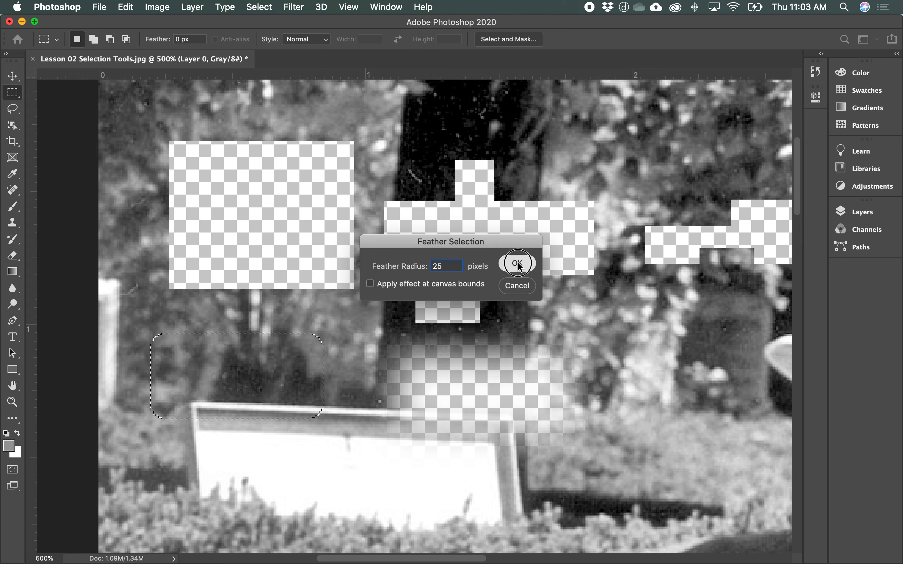